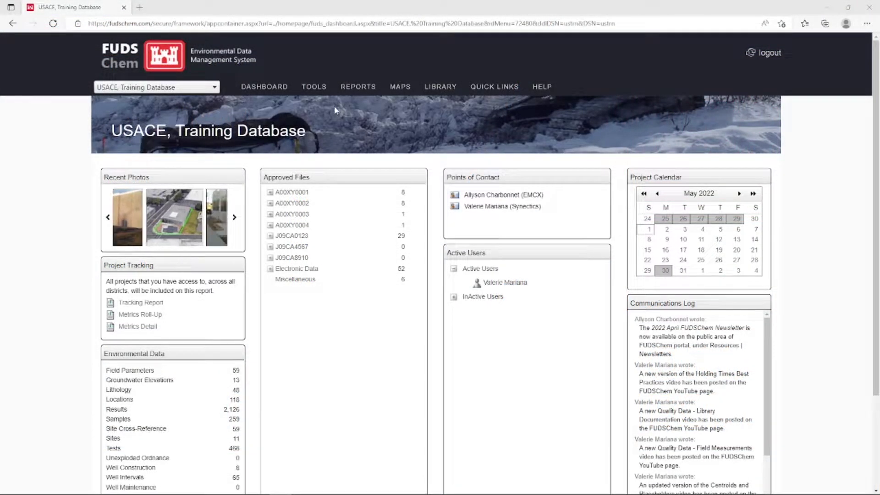
Step: Open the Data Review Checklist and select SDG 891011 for DUA video
mouse_move(314, 87)
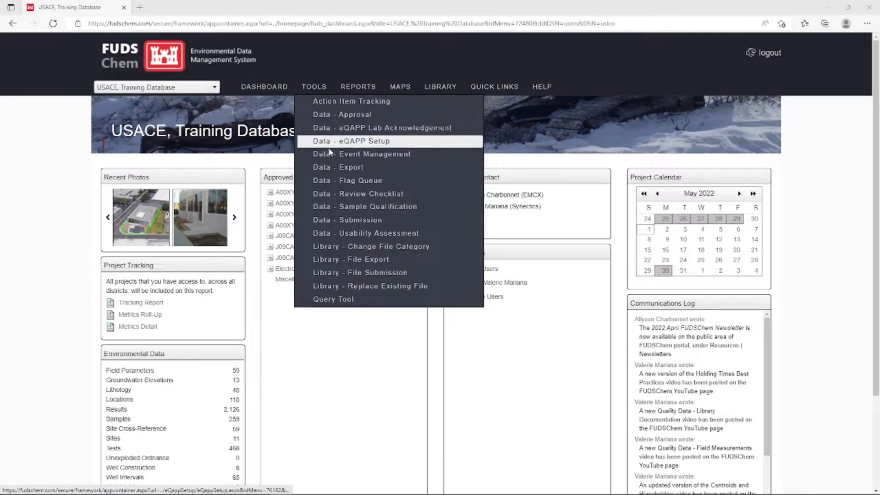
left_click(405, 193)
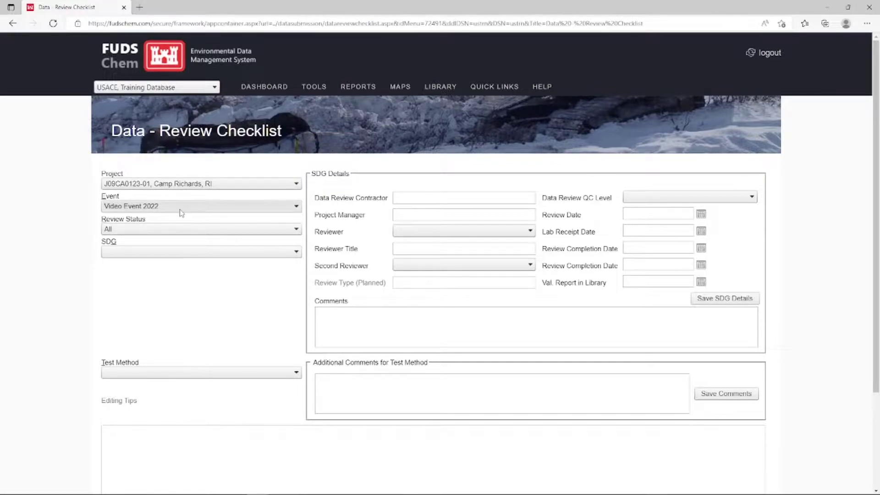
left_click(154, 253)
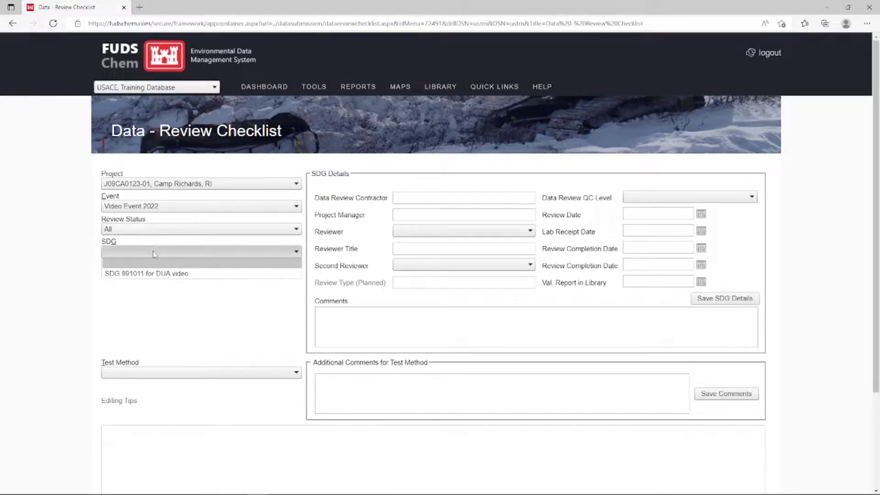
left_click(153, 274)
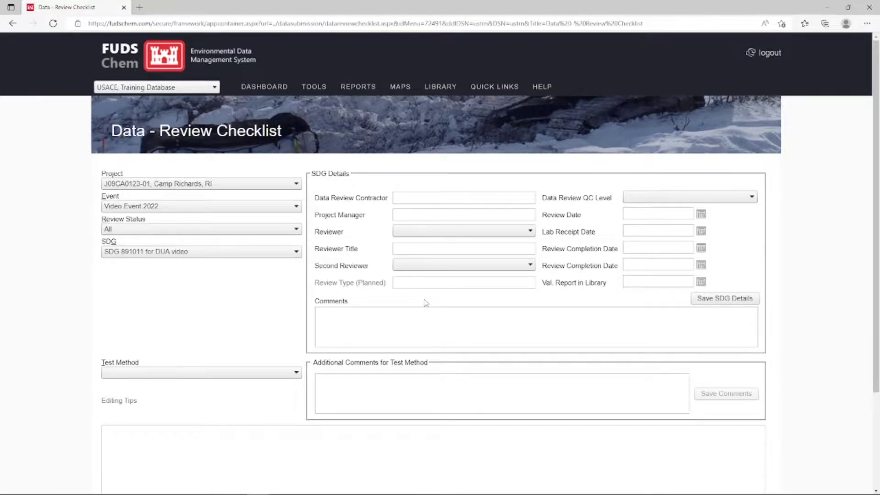
Step: Enter contractor USACE NAF and the project manager's name, then assign the reviewer
left_click(451, 198)
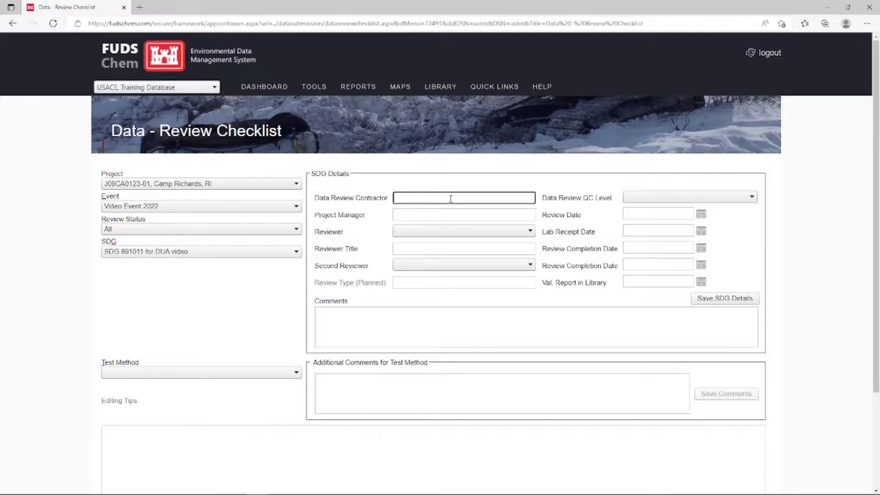
type("USACE NA")
type("F")
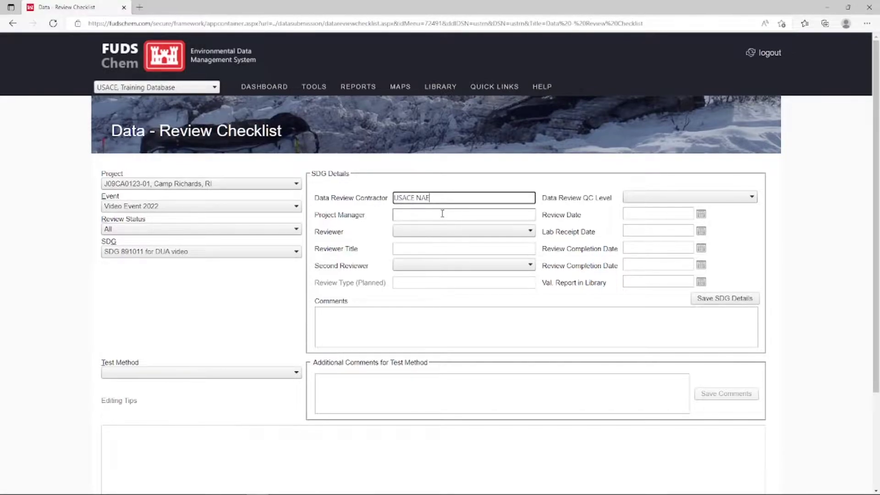
left_click(442, 213)
type("JAne Doe")
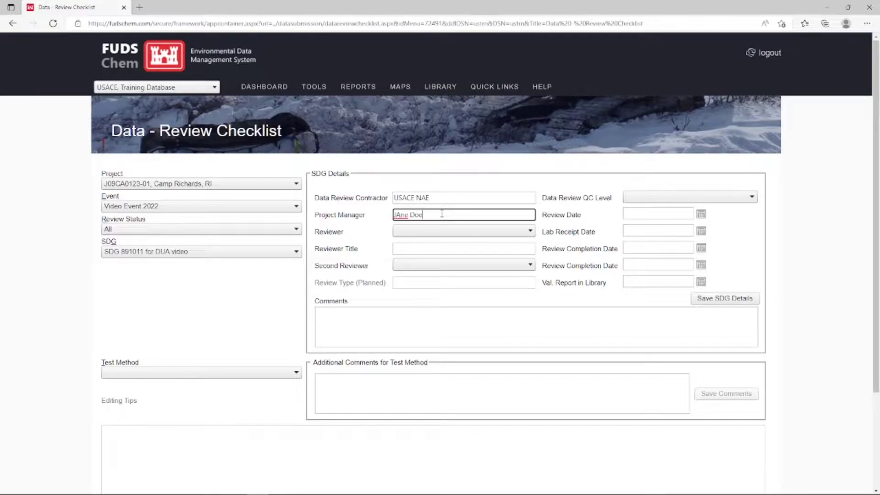
key("Delete")
type("a")
left_click(441, 231)
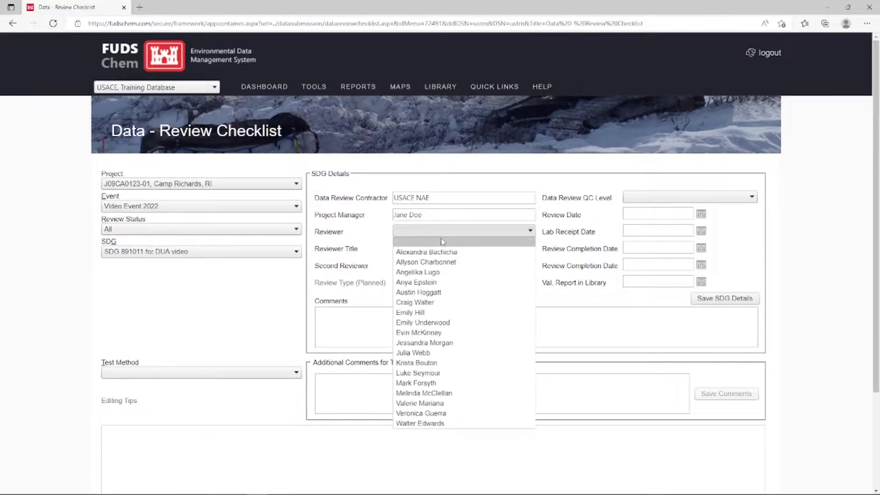
left_click(444, 403)
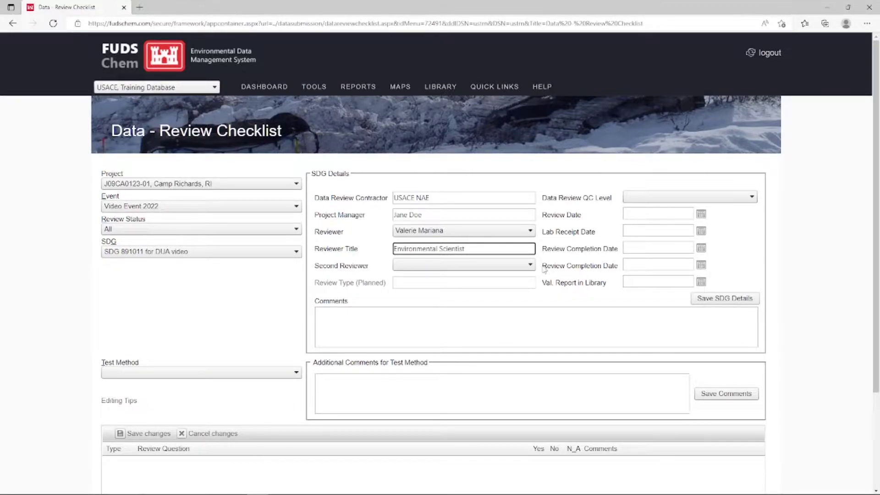
Step: Set the QC level to Stage 2B Validation Electronic and Manual, accepting the rewrite warning
left_click(745, 201)
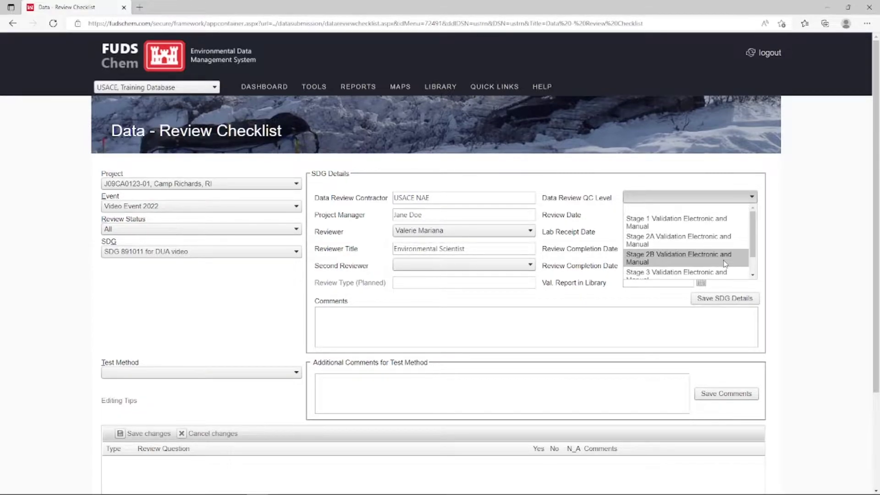
left_click(725, 259)
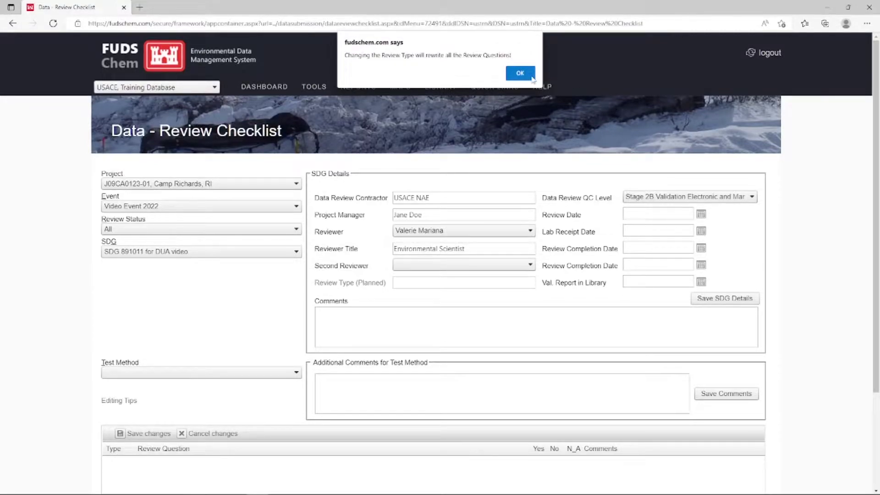
left_click(530, 79)
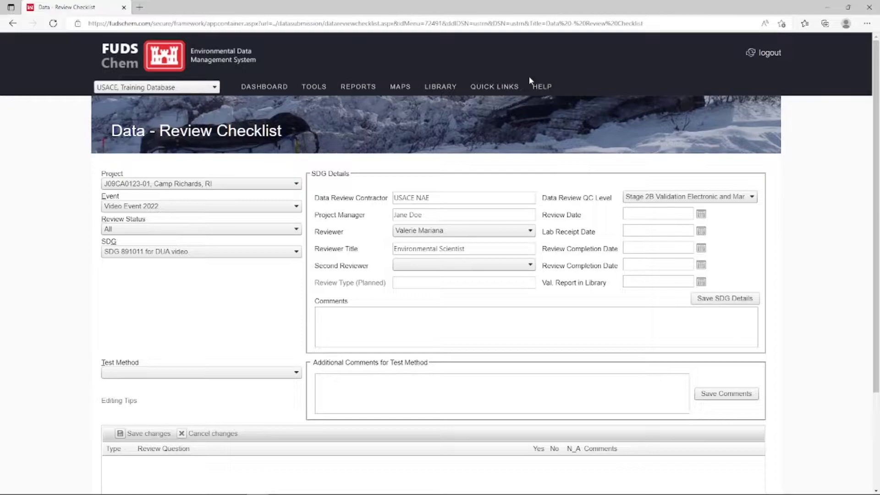
Step: Recheck the QC level list, keeping Stage 2B, and look over the available test methods
left_click(738, 196)
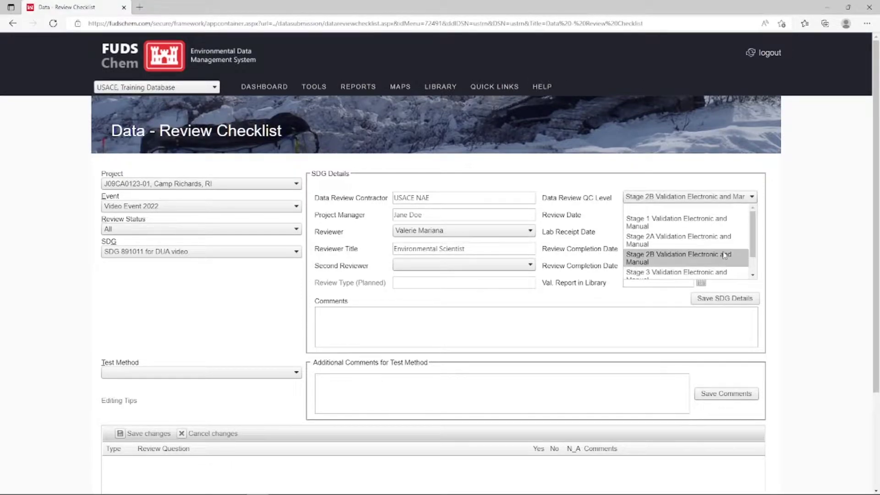
scroll(746, 273, "down", 2)
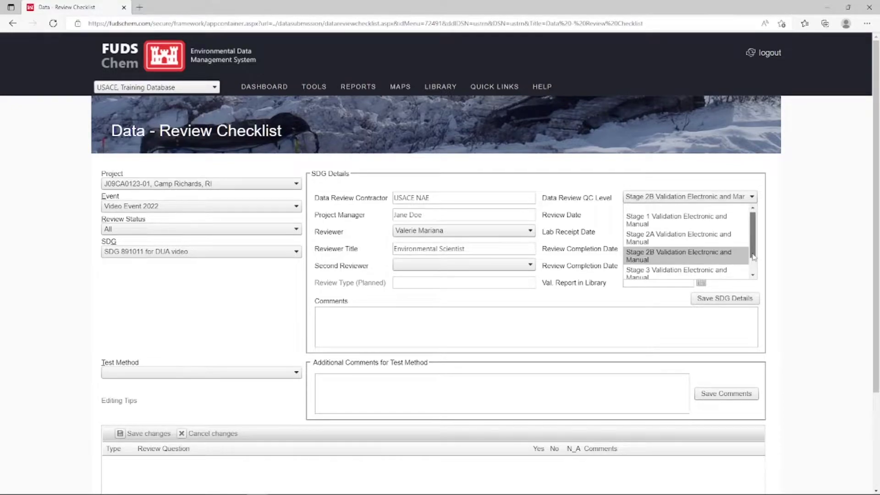
scroll(747, 275, "up", 2)
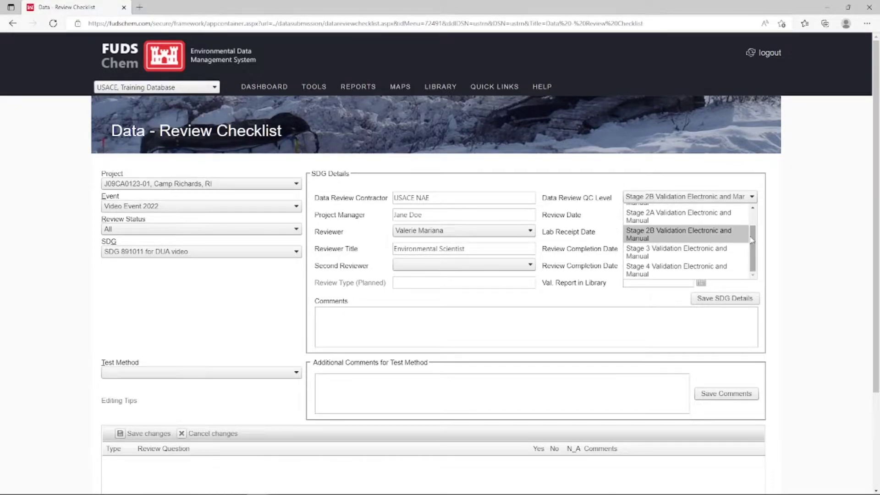
left_click(767, 232)
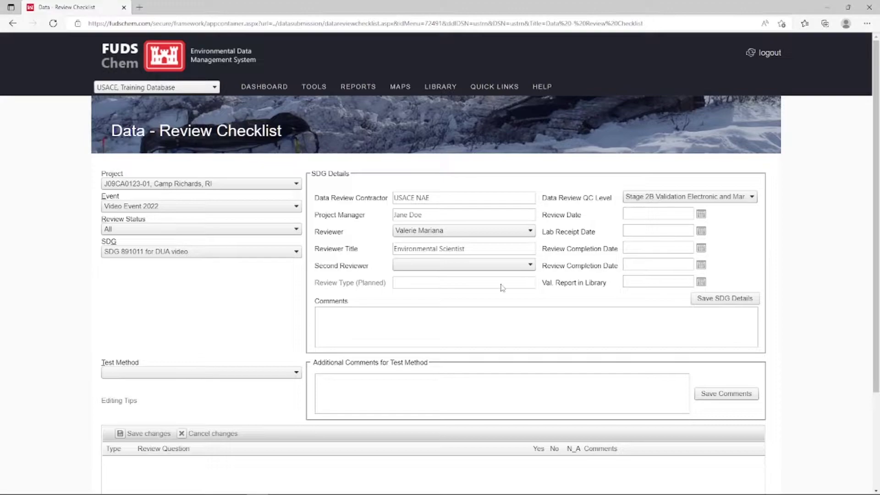
left_click(247, 378)
Step: Enter review date 4/20/2022 and lab receipt date 1/17/2017, then save the SDG details
left_click(644, 213)
type("4/20/2022")
left_click(648, 232)
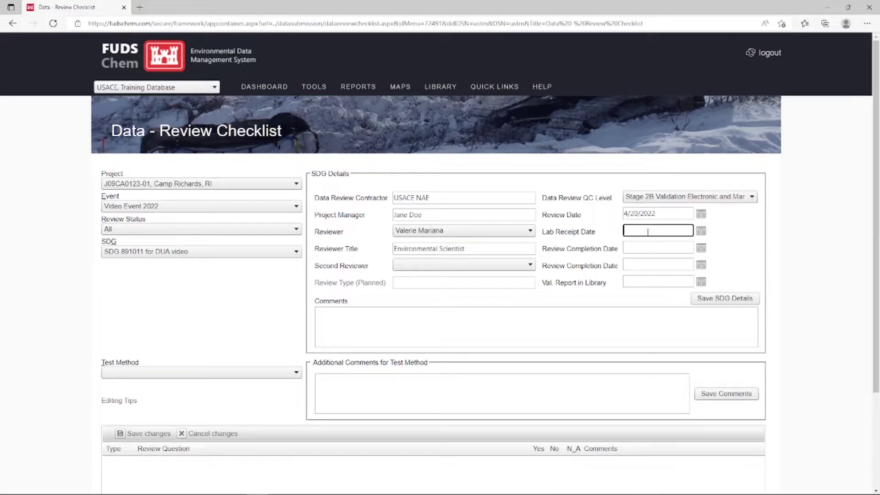
type("1/17/2017")
left_click(732, 303)
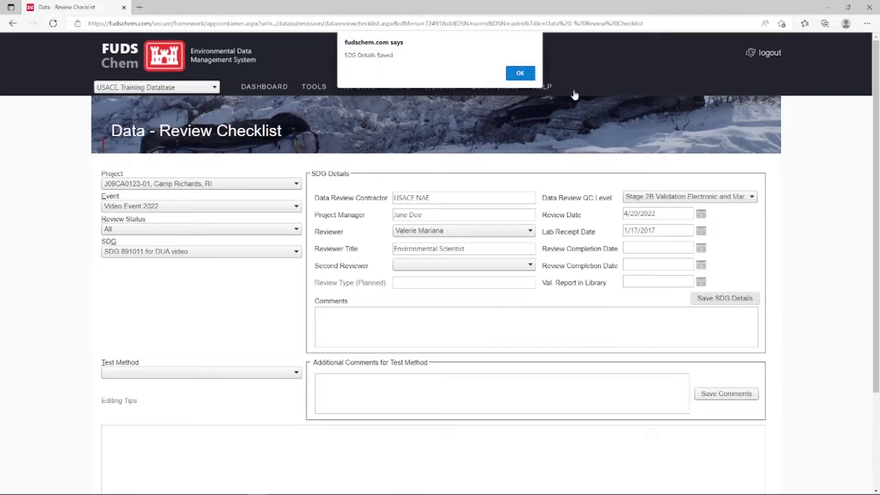
left_click(520, 73)
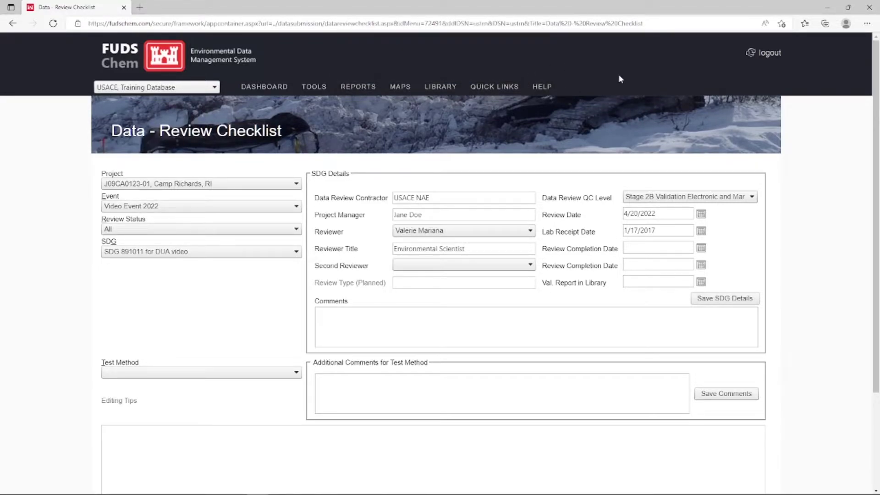
Step: Select test method SW6020A and scroll down to its review questions
left_click(256, 377)
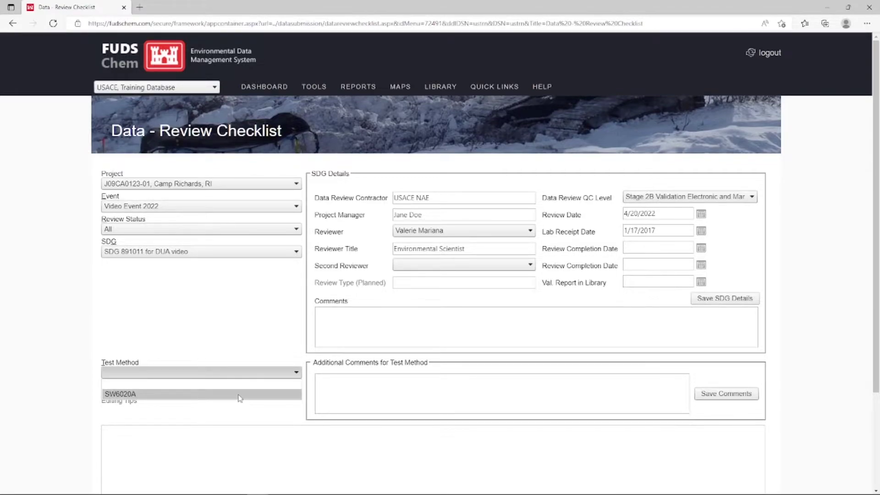
left_click(238, 395)
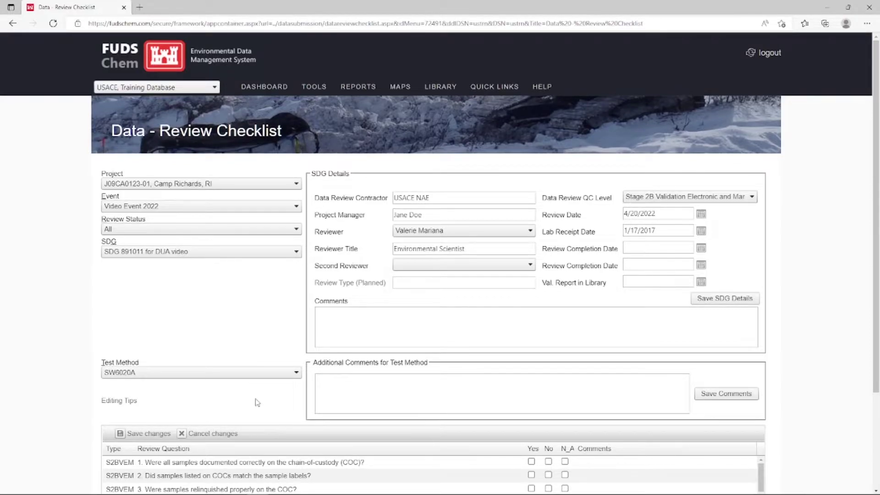
scroll(257, 402, "down", 3)
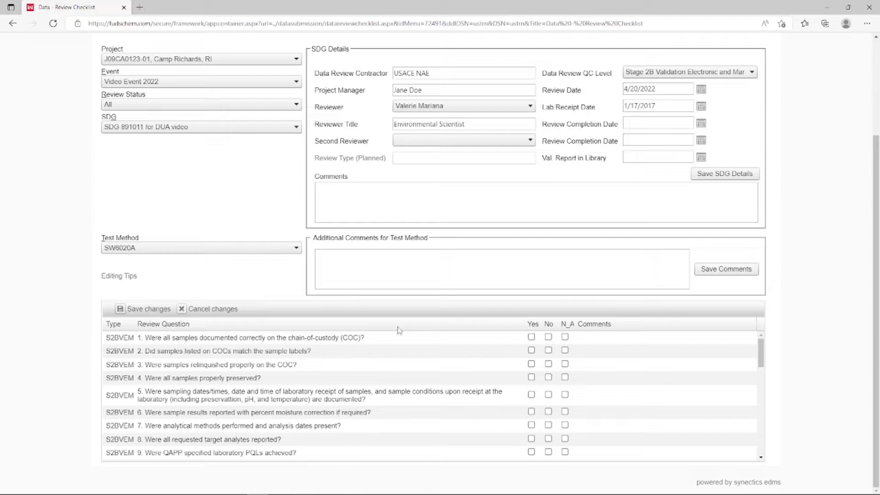
Step: Save the SW6020A comment 'Field duplicate not analyzed for this method'
left_click(396, 262)
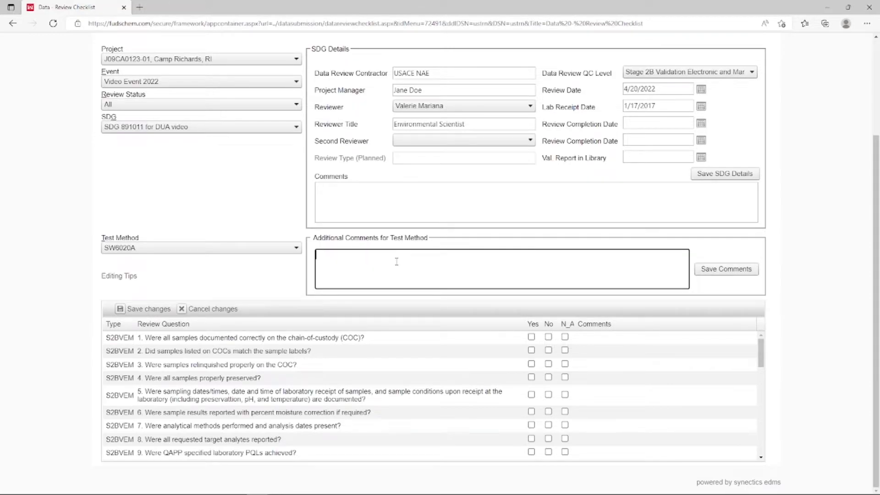
type("Field duplicate not analyzed for this method")
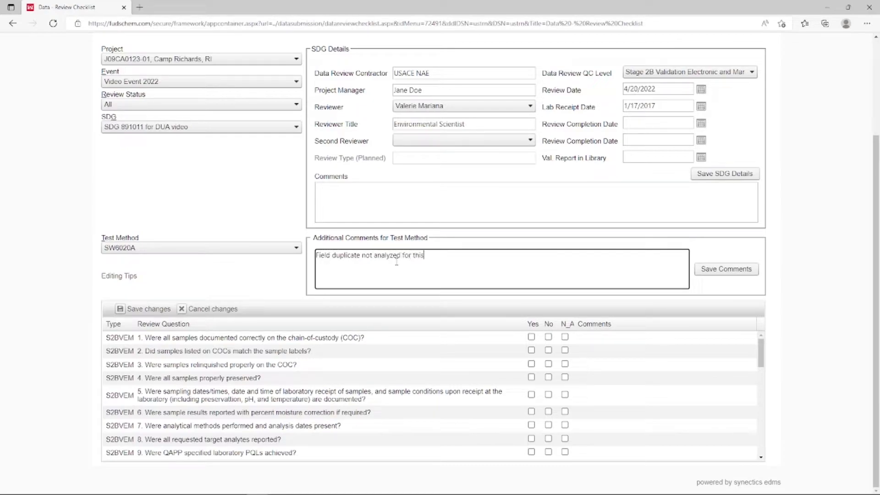
left_click(729, 275)
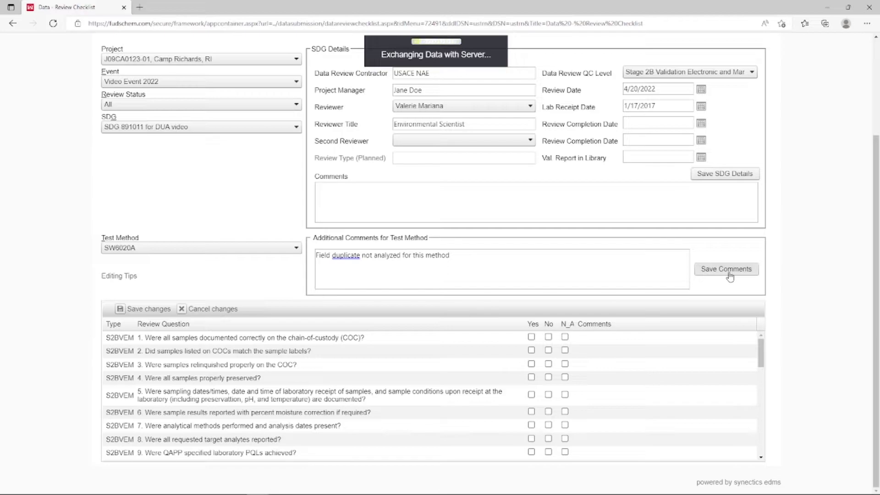
Step: Answer Yes to checklist questions 1 through 8
left_click(516, 72)
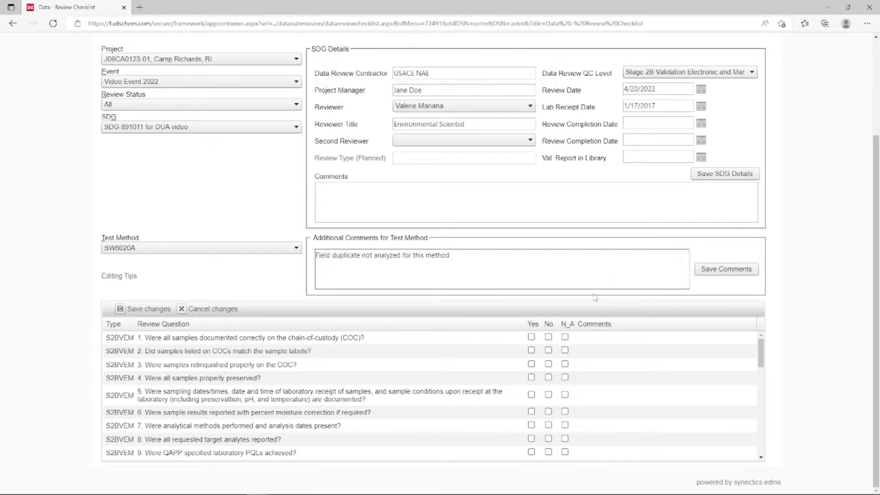
left_click(532, 337)
left_click(531, 390)
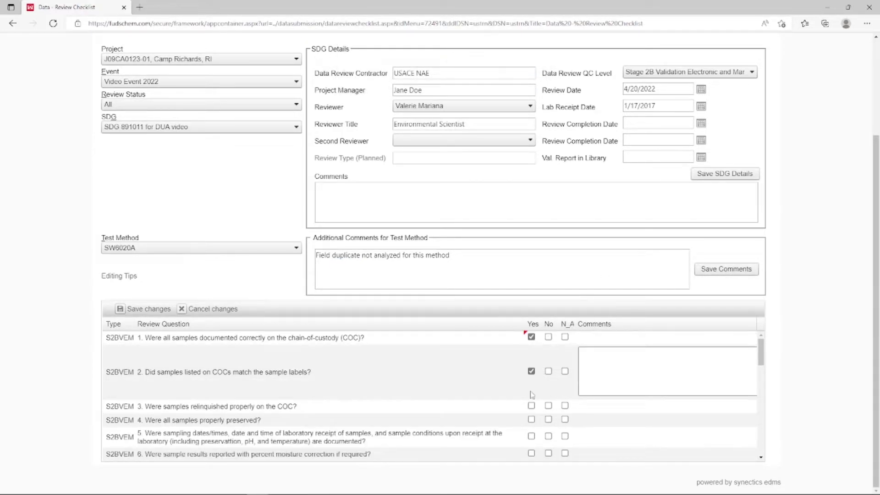
left_click(531, 405)
left_click(531, 418)
left_click(531, 436)
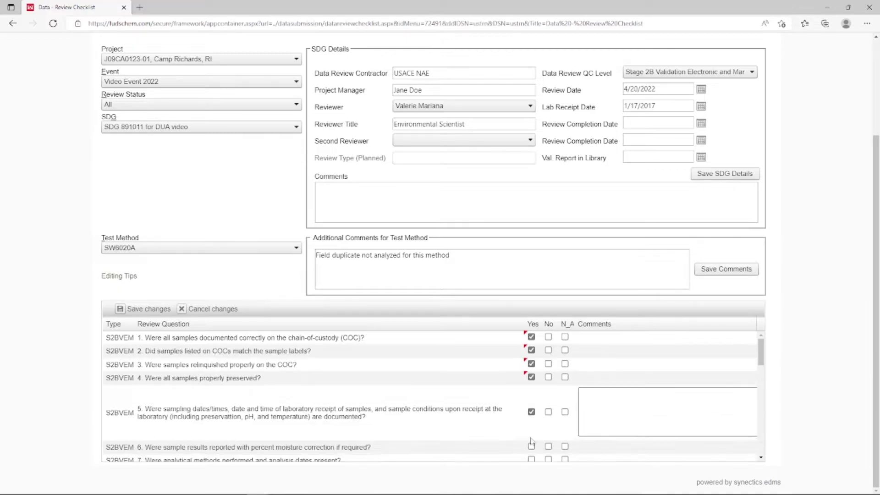
scroll(538, 412, "down", 2)
left_click(531, 382)
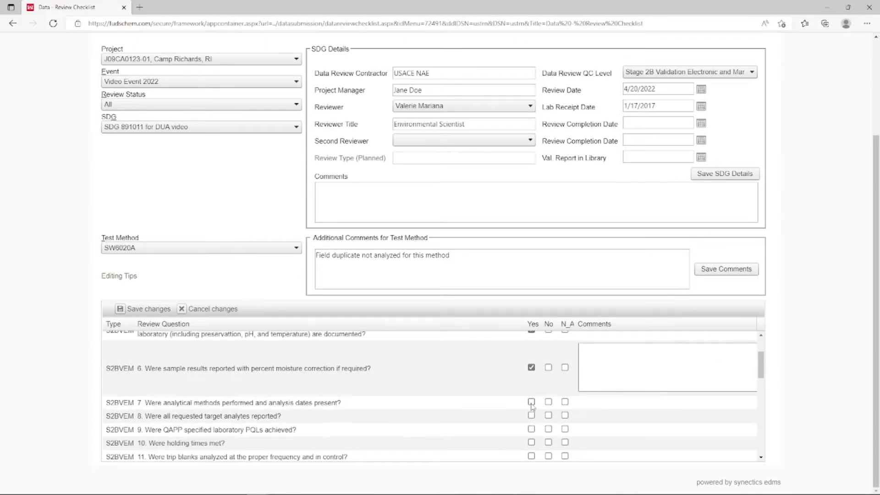
left_click(531, 402)
left_click(531, 416)
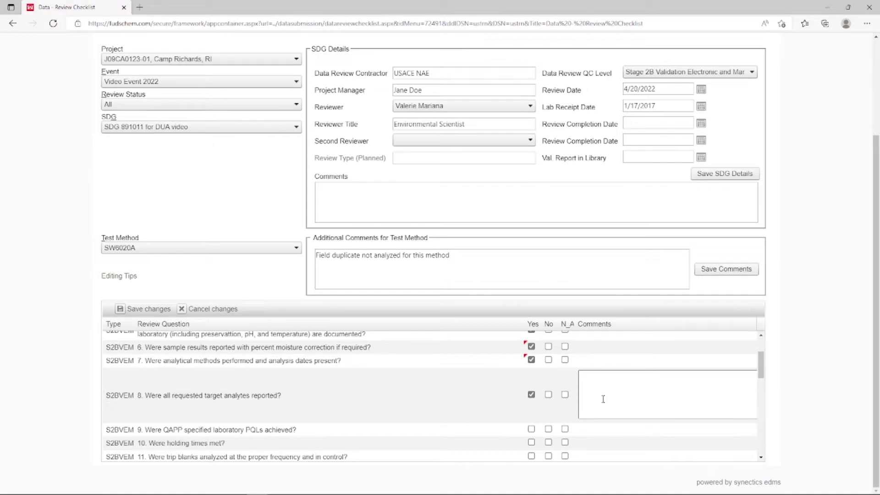
Step: Answer Yes to checklist questions 9 through 17
scroll(578, 398, "down", 1)
left_click(531, 396)
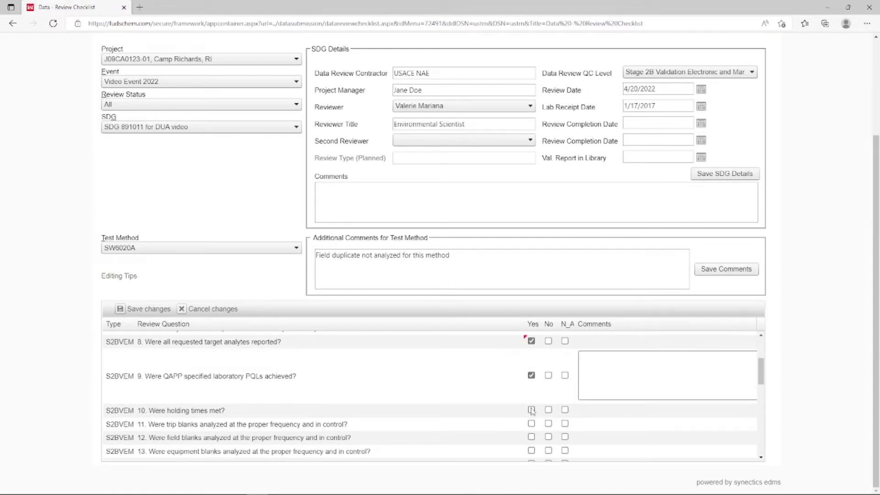
left_click(531, 410)
left_click(531, 424)
left_click(531, 438)
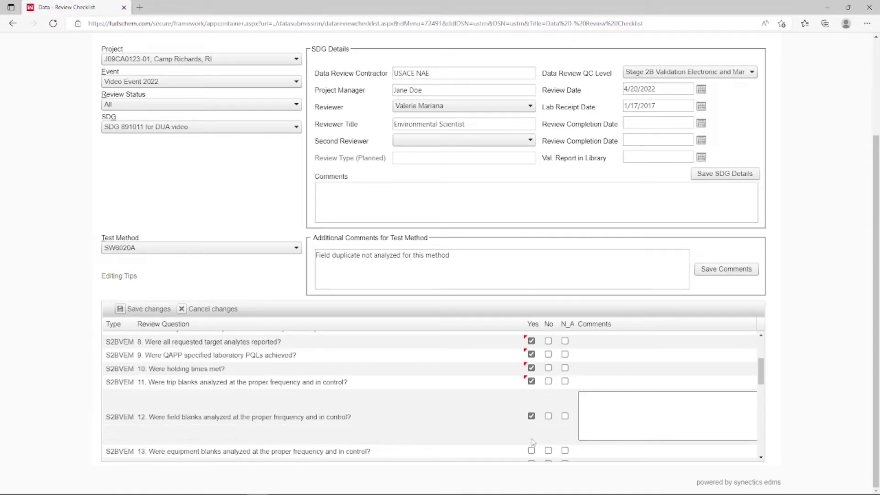
left_click(532, 450)
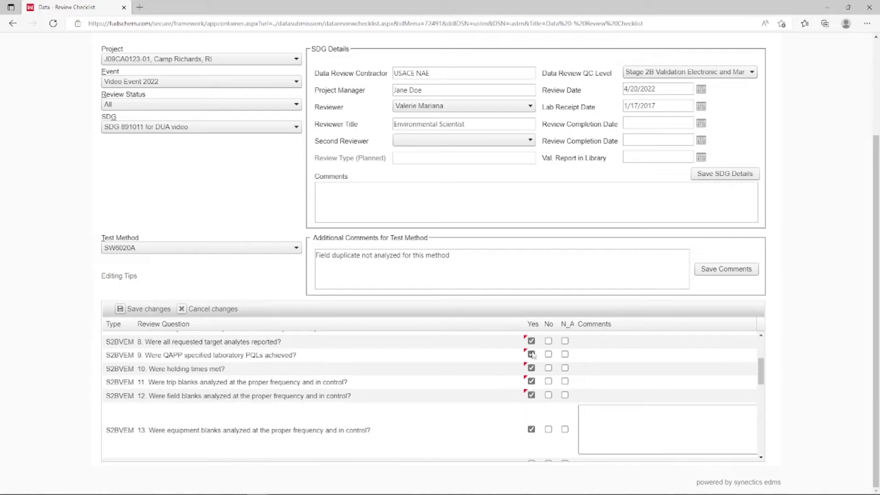
scroll(544, 397, "down", 2)
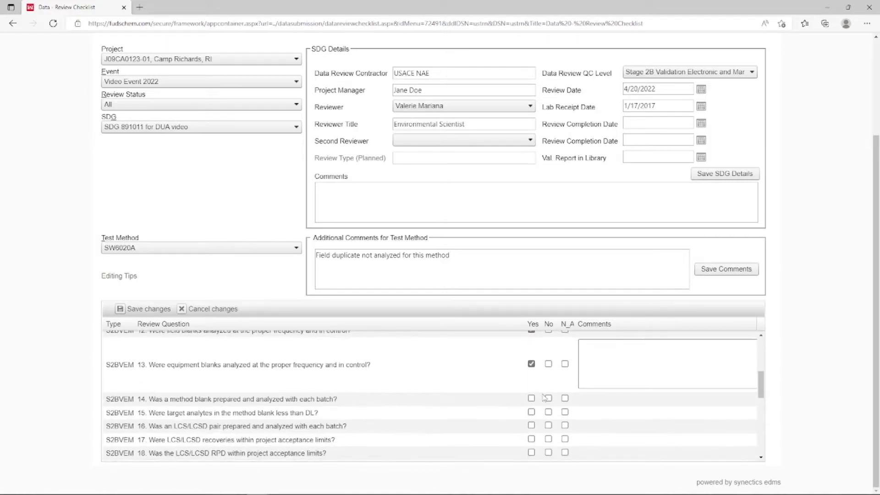
left_click(531, 398)
left_click(531, 411)
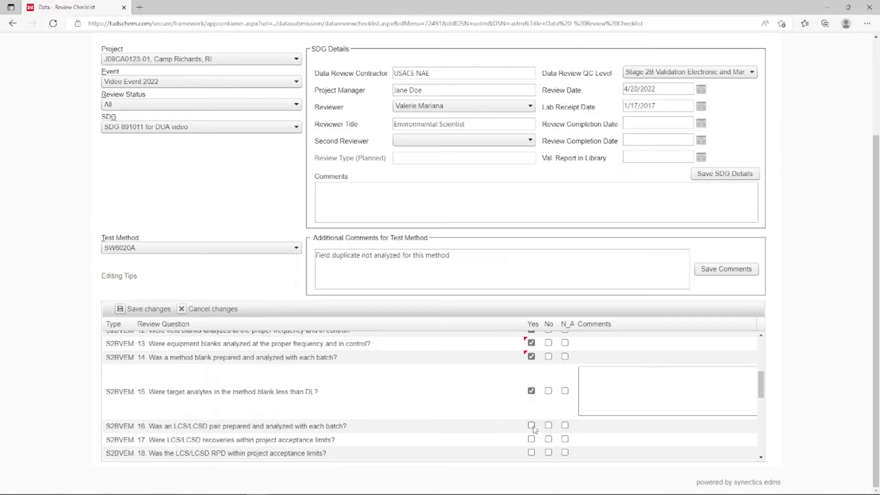
left_click(531, 426)
left_click(532, 439)
Step: Answer No to question 20 noting 'Not enough volume received for MS/MSD', and N/A to 21–22
scroll(542, 397, "down", 2)
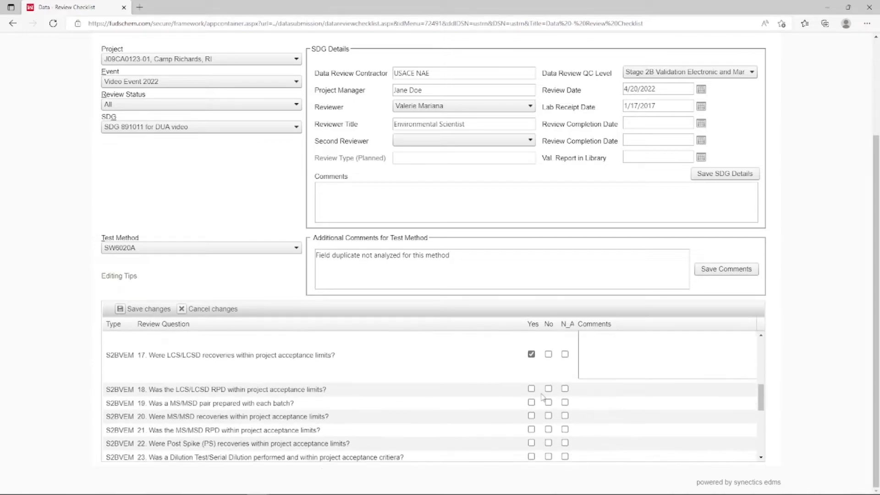
left_click(548, 415)
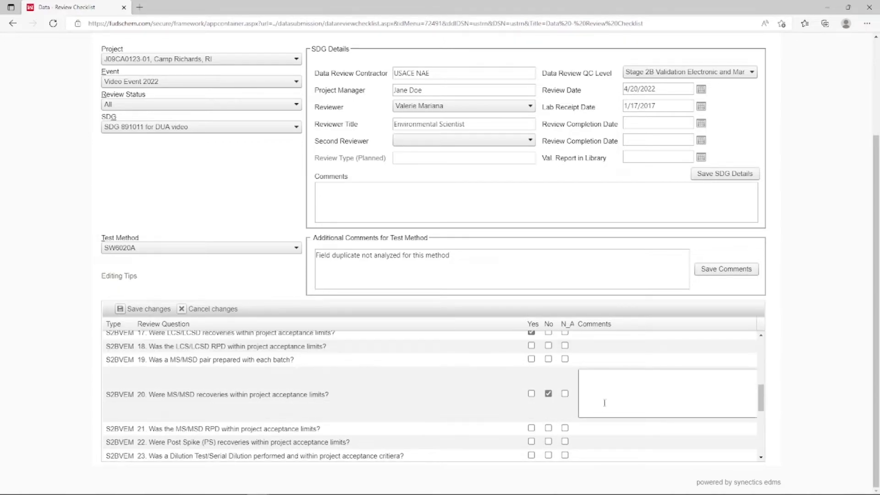
left_click(617, 387)
type("Not e")
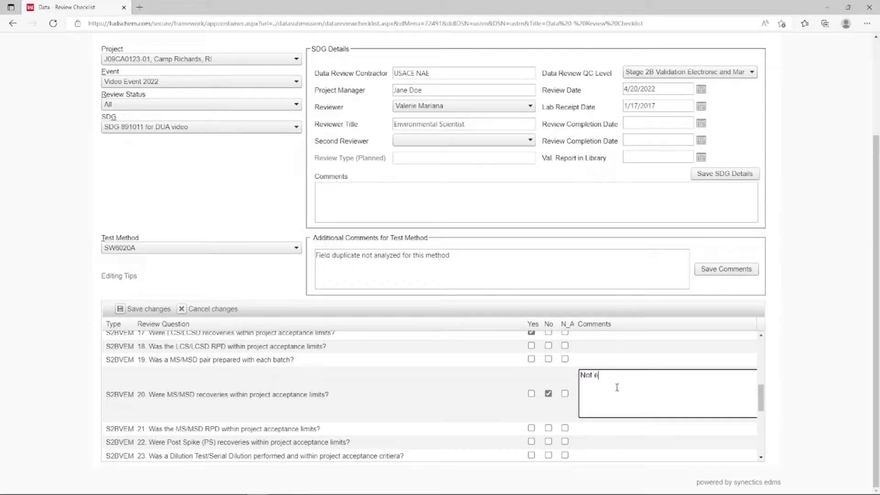
type("nought volume received for MS/MSD")
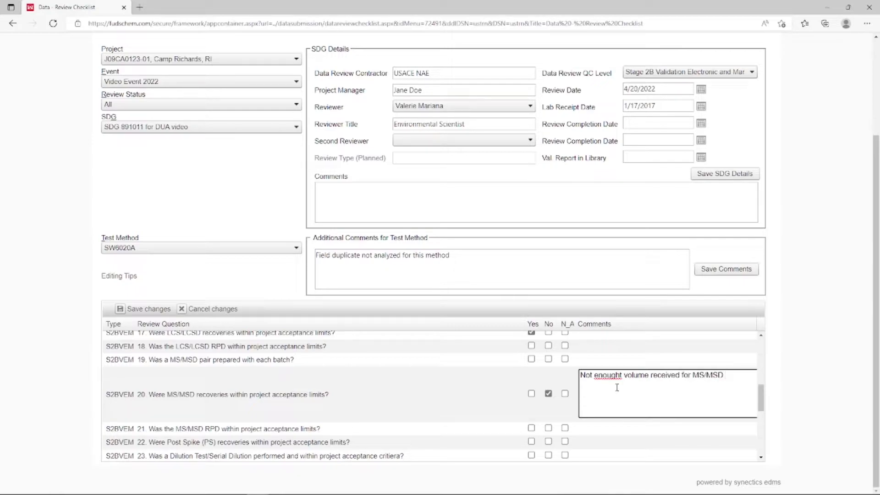
right_click(596, 376)
left_click(616, 388)
left_click(565, 429)
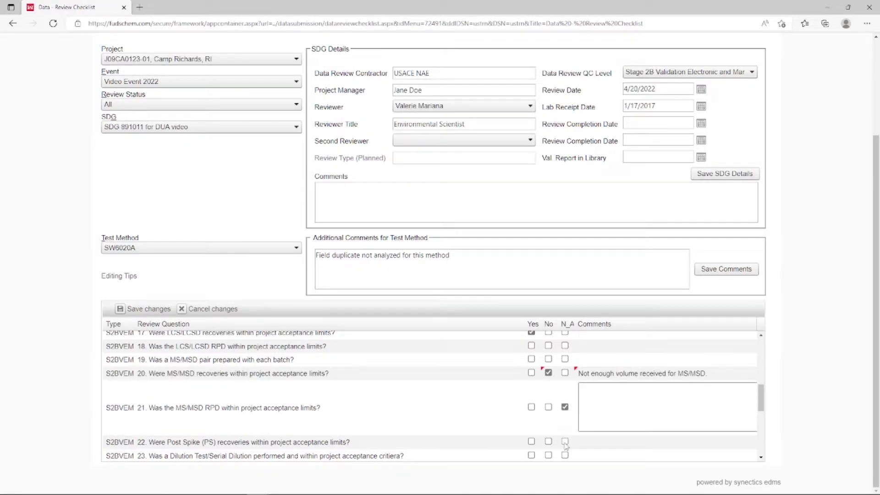
left_click(565, 442)
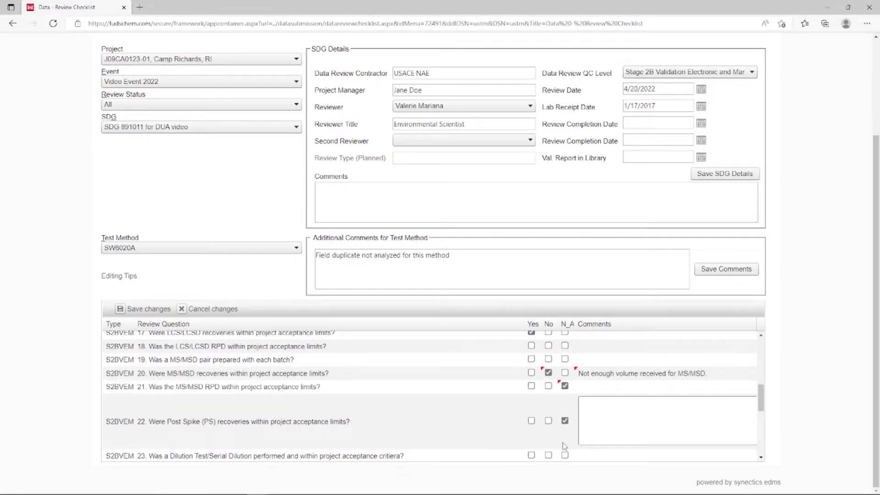
Step: Save the checklist answers and reselect test method SW6020A
left_click(152, 312)
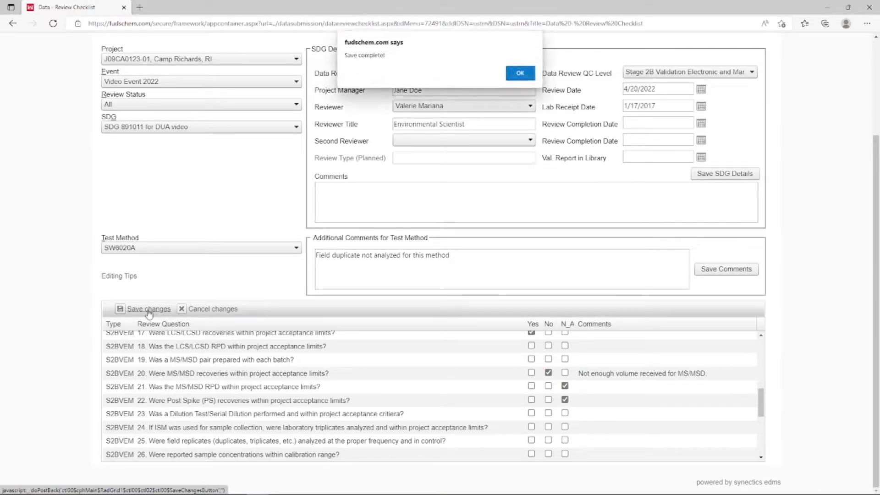
left_click(518, 75)
left_click(266, 252)
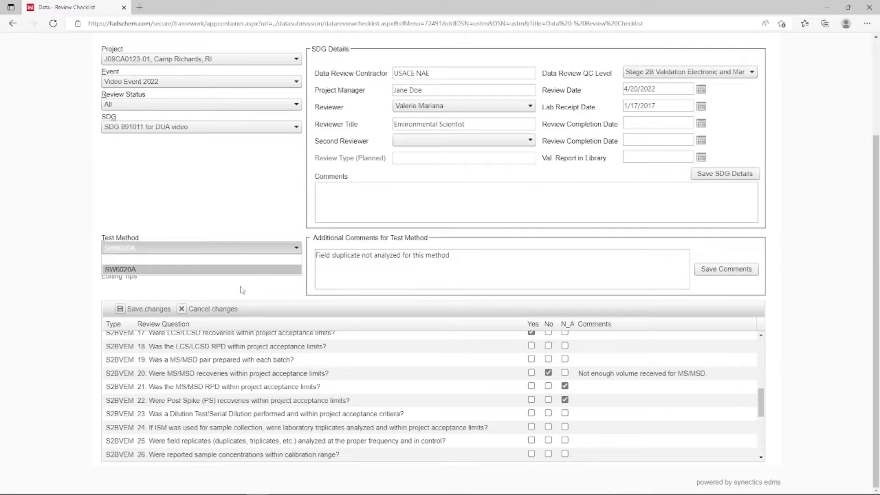
left_click(238, 269)
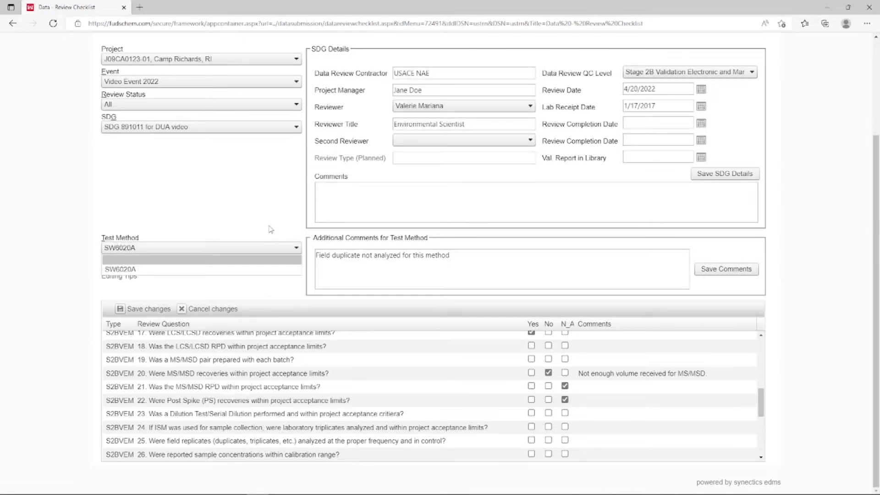
Step: Enter 4/20/22 in both review completion dates and save the SDG details
left_click(641, 121)
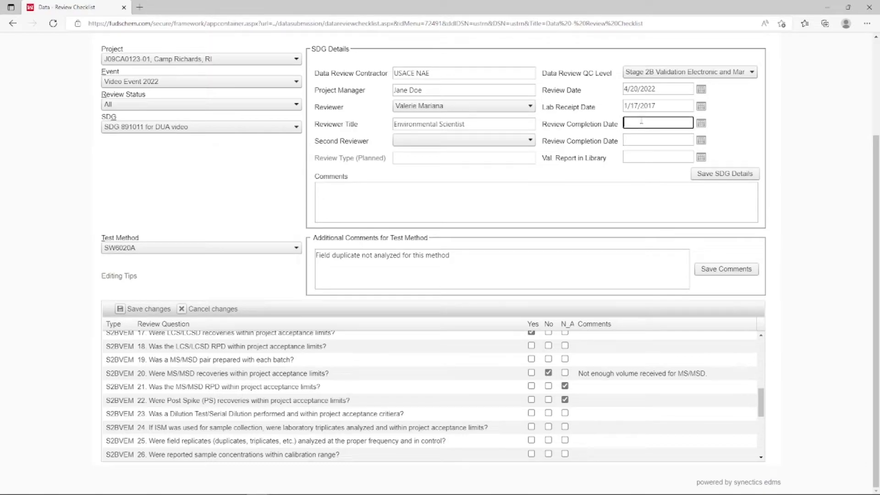
type("4/20/22")
left_click(644, 144)
type("4/2")
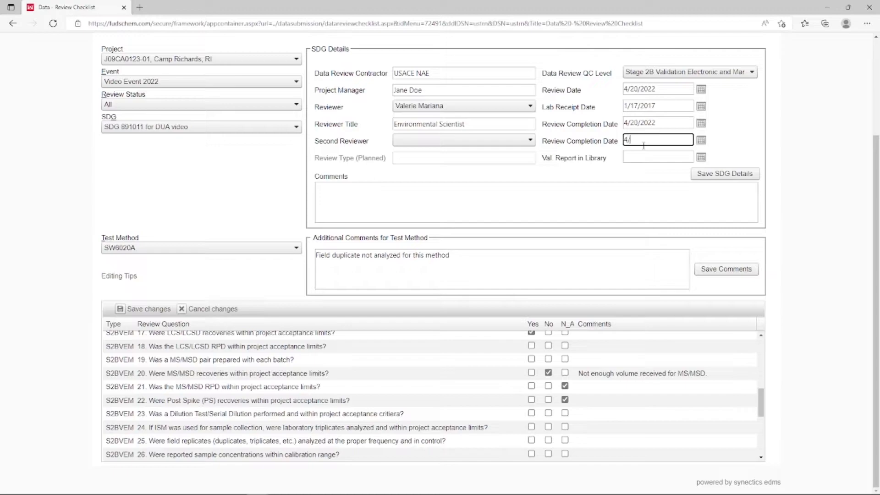
type("0/22")
left_click(710, 176)
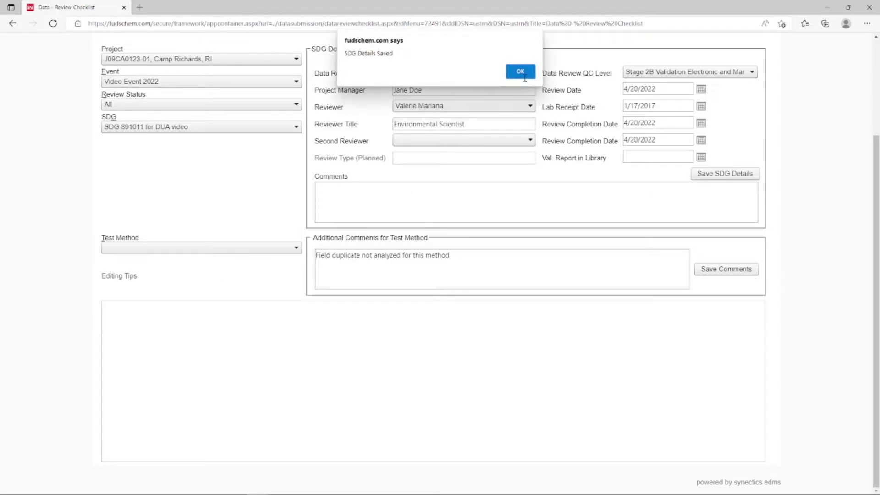
left_click(522, 76)
Step: Open the ADR Report from REPORTS > ADR and Submission Reports
mouse_move(362, 99)
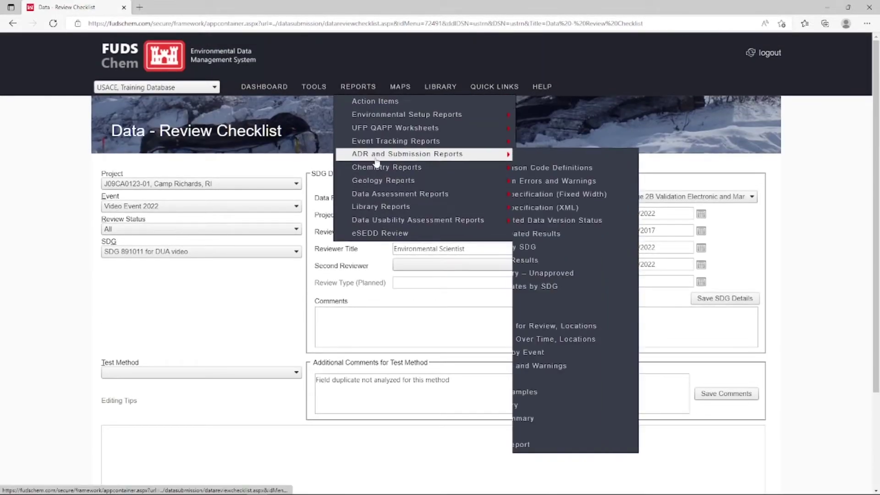
mouse_move(495, 154)
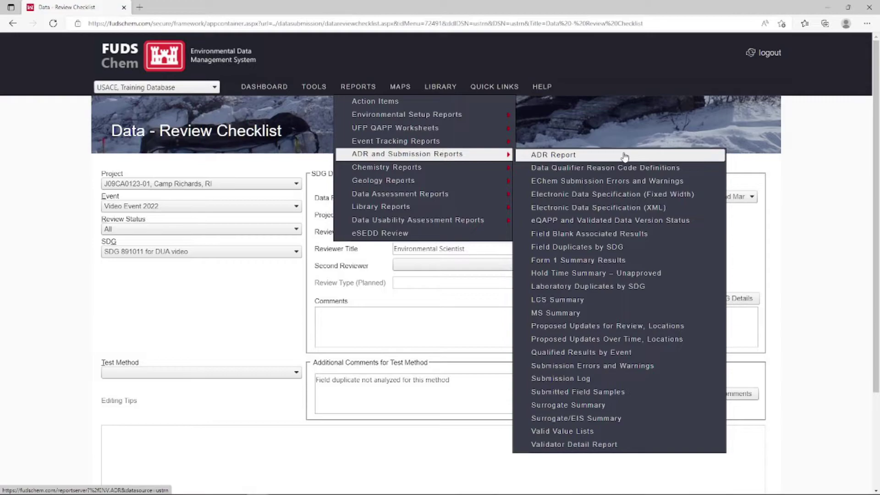
left_click(625, 156)
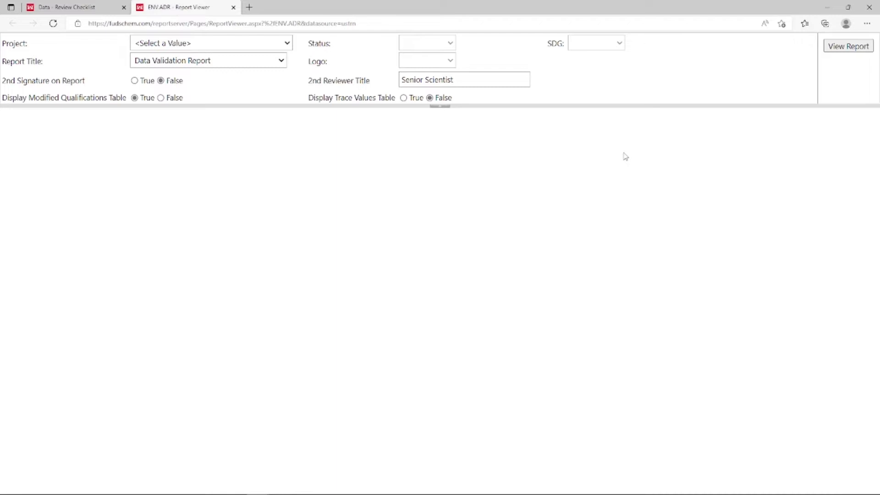
Step: Run the report for Camp Richards, RI, status Unapproved for Editing, SDG 891011 for DUA video
left_click(266, 43)
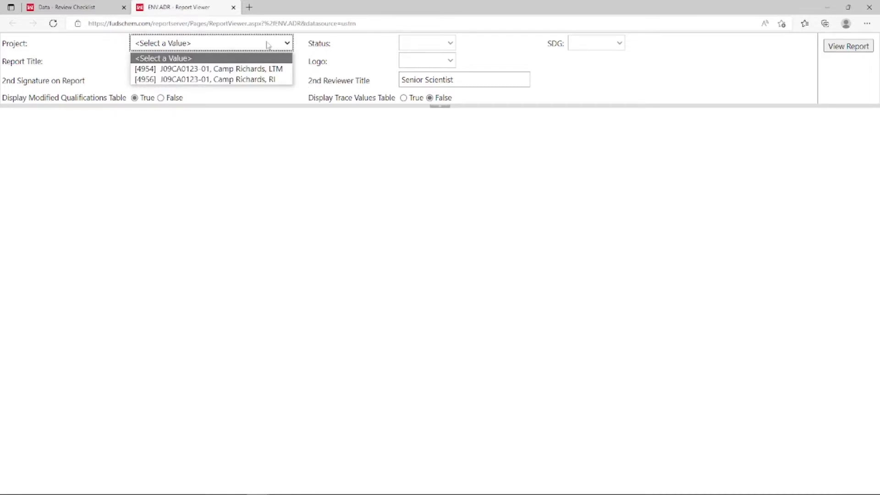
left_click(269, 80)
left_click(467, 45)
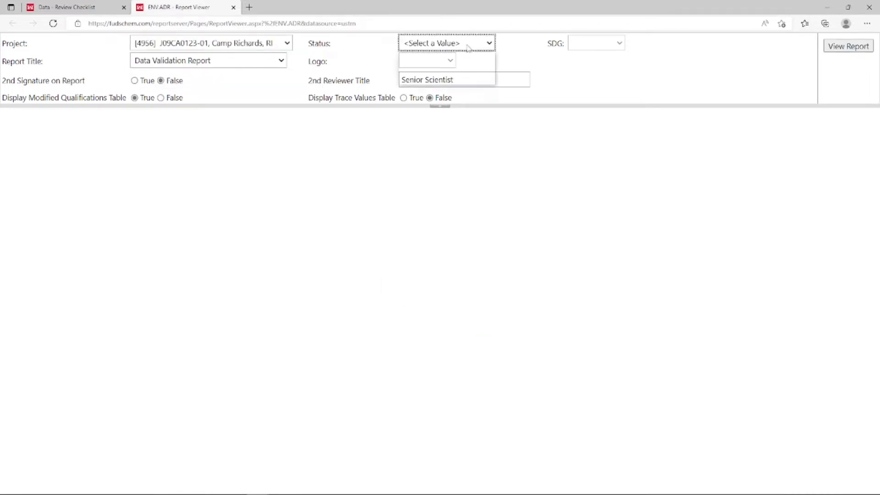
left_click(465, 81)
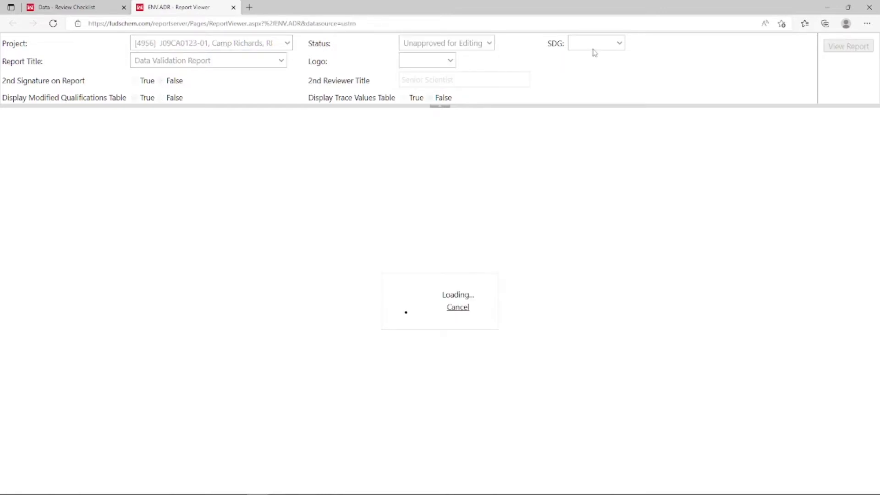
left_click(610, 43)
left_click(619, 69)
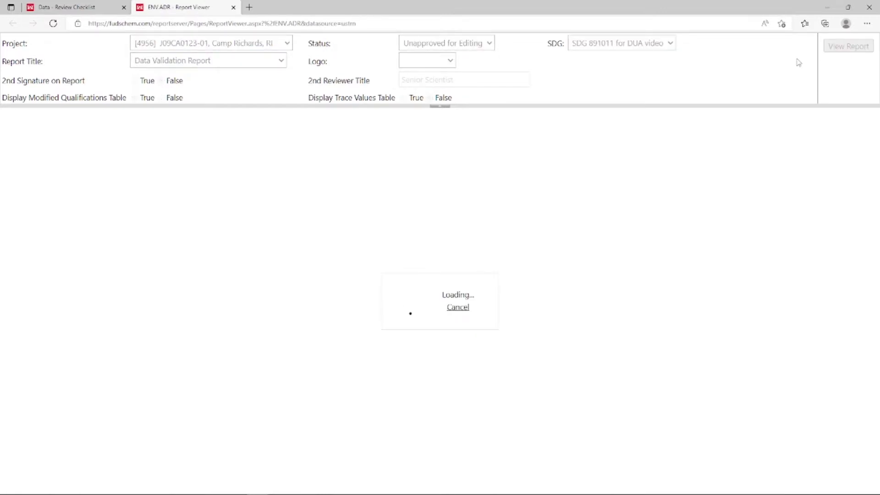
left_click(849, 46)
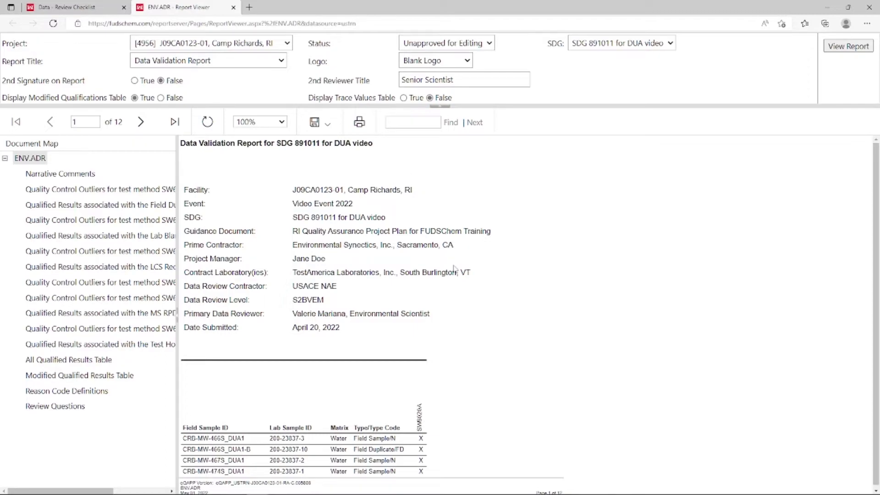
Step: Scroll to page 2 and highlight SDG 891011, the 9 qualified and 3 rejected result counts, then clear the highlight
scroll(427, 362, "down", 1)
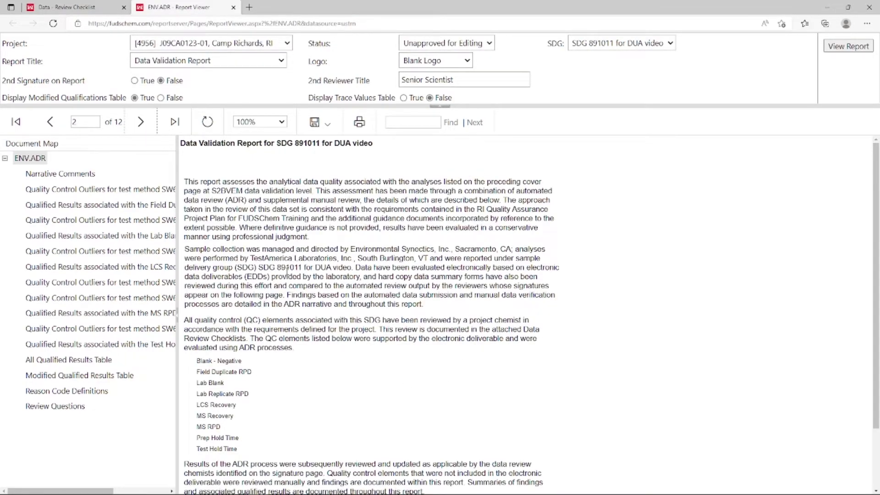
double_click(287, 267)
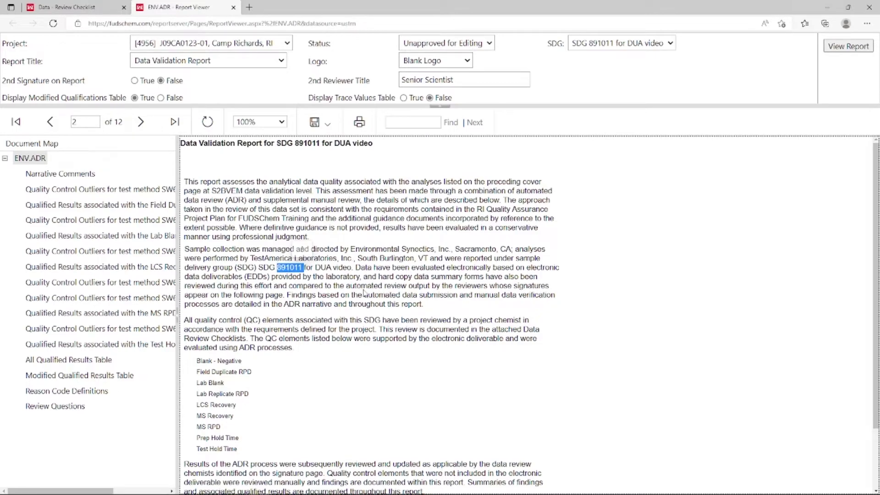
scroll(364, 294, "down", 3)
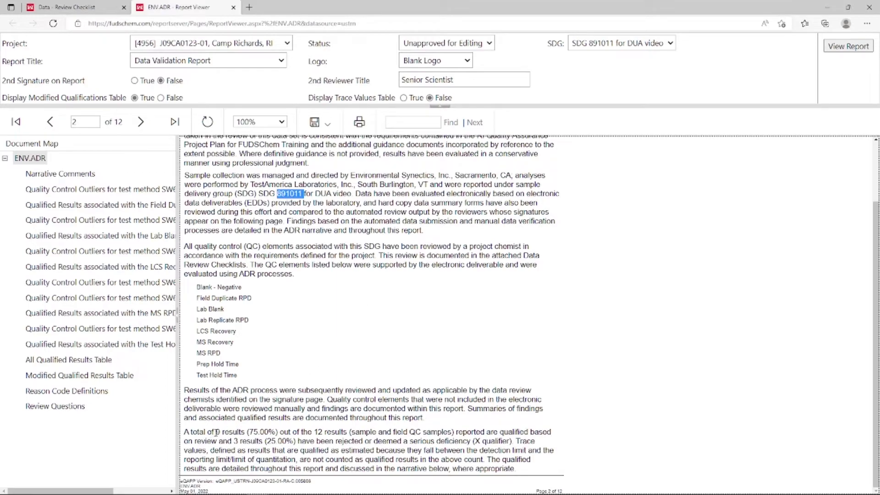
left_click_drag(219, 432, 350, 432)
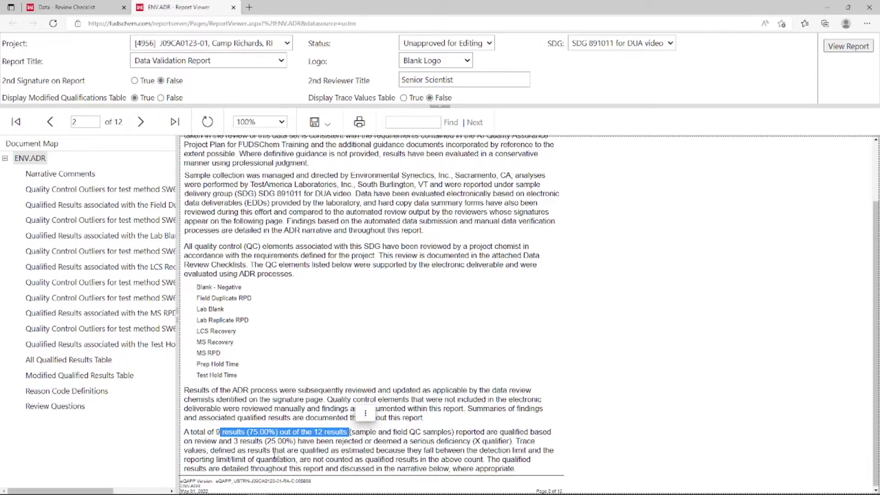
left_click_drag(233, 442, 477, 442)
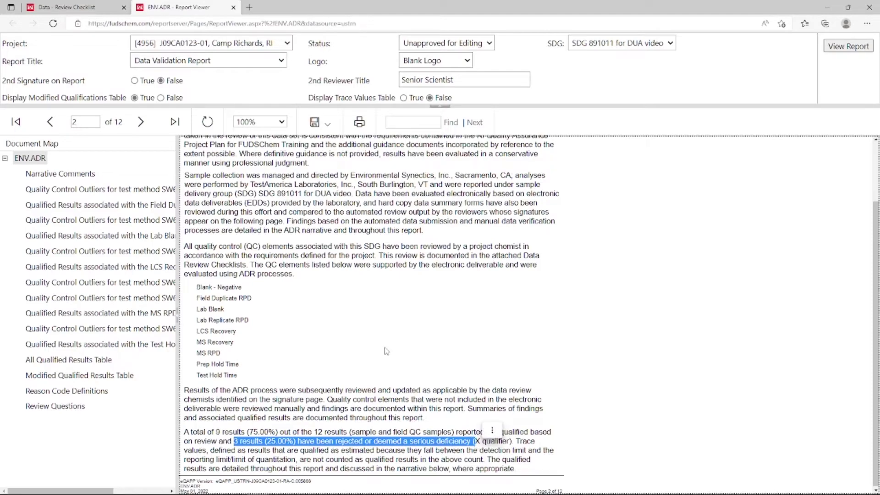
left_click(386, 351)
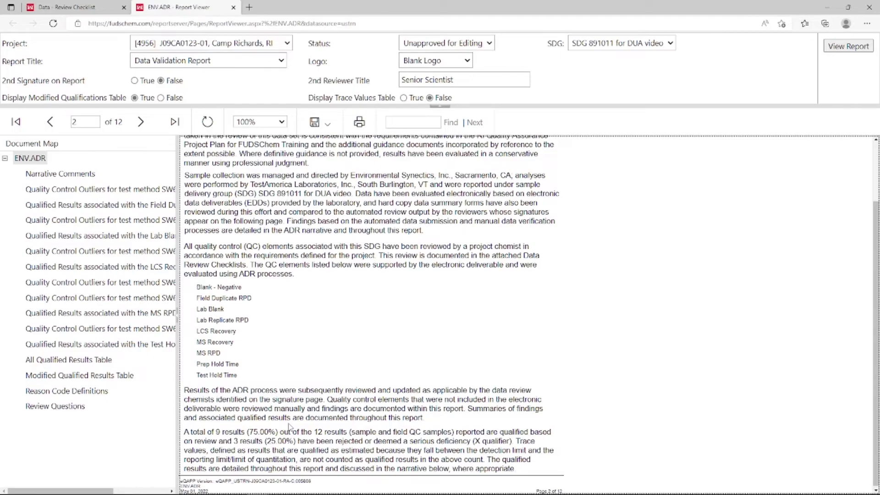
Step: Jump through Narrative Comments to the page 12 SW6020A Review Questions table in the Document Map
left_click(90, 177)
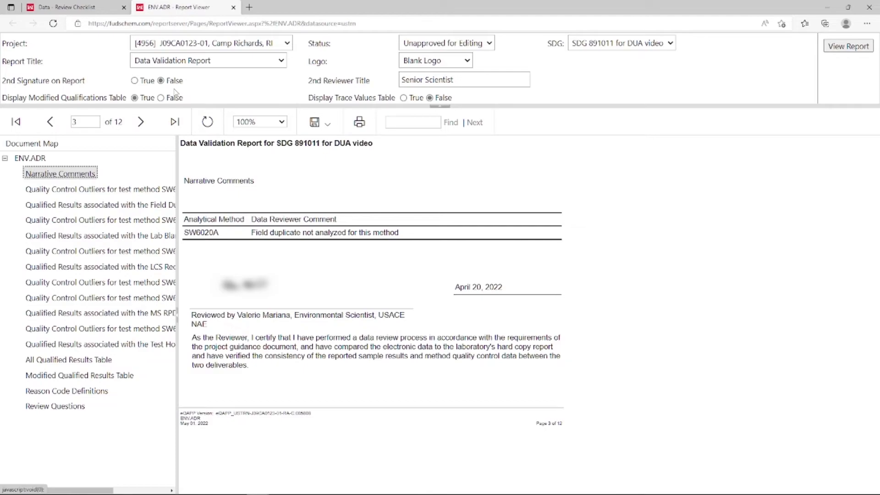
left_click(57, 406)
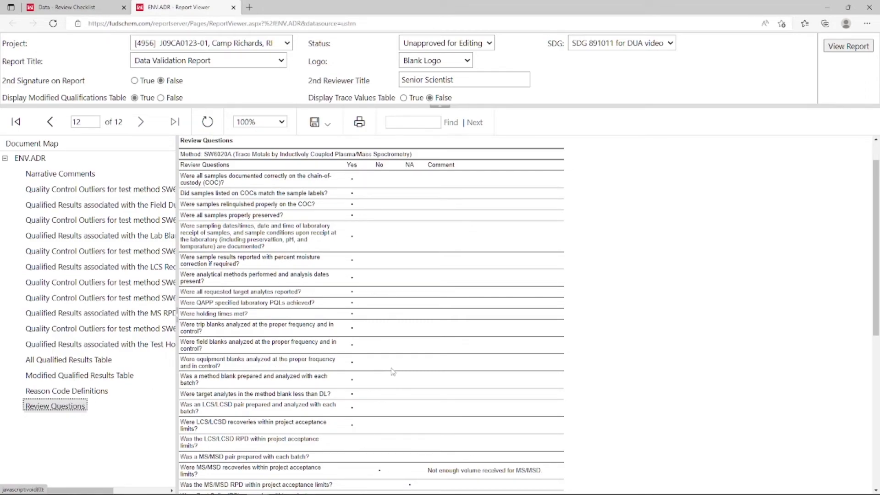
Step: Show the report's export formats (Word, Excel, PDF) from the toolbar disk dropdown
left_click(324, 123)
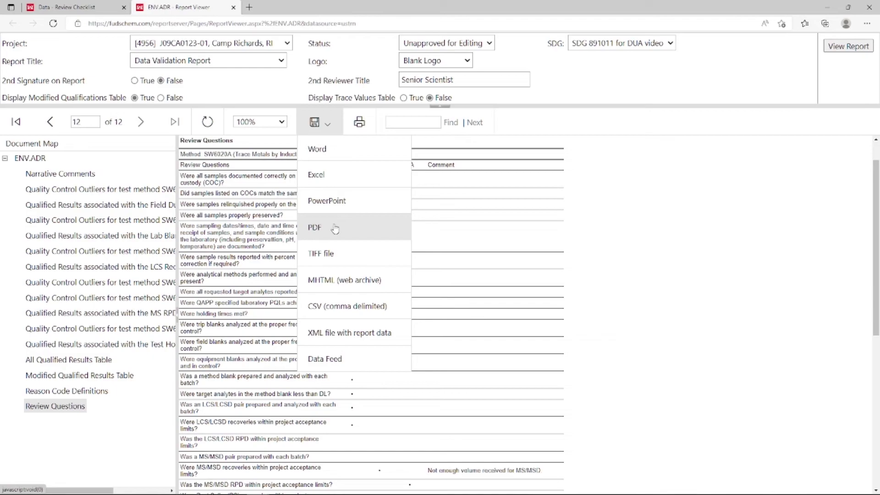